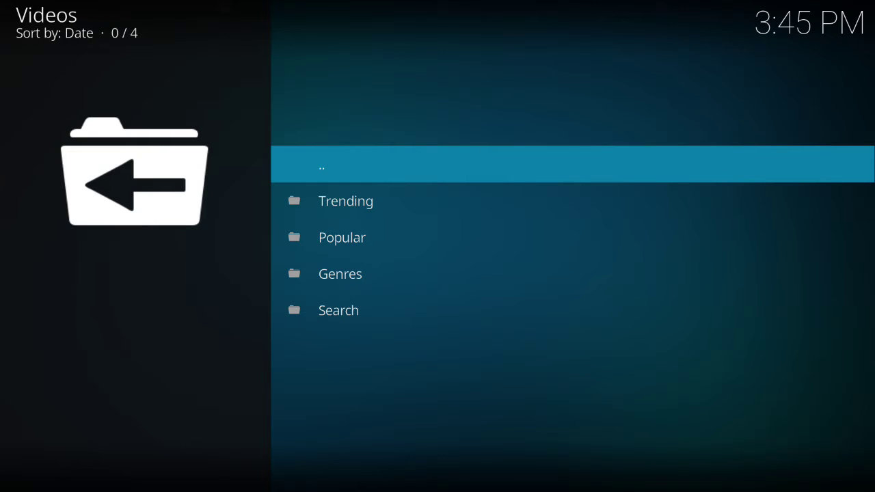
Open the Popular movie list and look through its titles.
{"action": "left_click", "coordinate": [293, 226]}
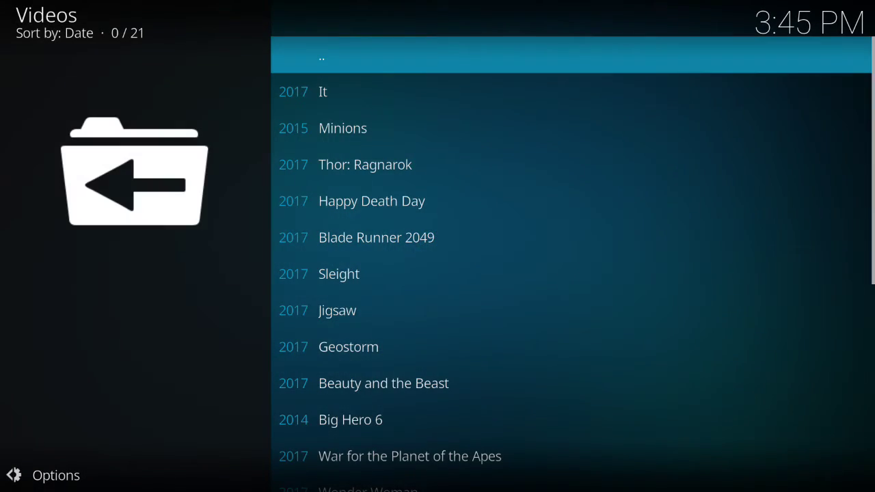
{"action": "key", "text": "Down"}
{"action": "key", "text": "Down"}
{"action": "key", "text": "Down"}
{"action": "key", "text": "Down"}
{"action": "key", "text": "Down"}
{"action": "key", "text": "Down"}
{"action": "key", "text": "Down"}
{"action": "key", "text": "Down"}
{"action": "key", "text": "Down"}
{"action": "key", "text": "Down"}
{"action": "key", "text": "Down"}
{"action": "key", "text": "Down"}
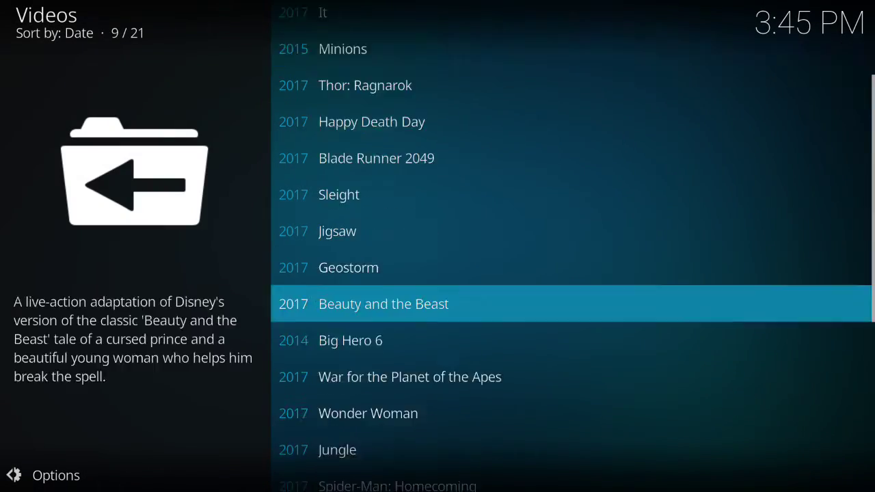
Open the list of available streams for the 2017 movie Wonder Woman.
{"action": "key", "text": "Up"}
{"action": "key", "text": "Up"}
{"action": "key", "text": "Up"}
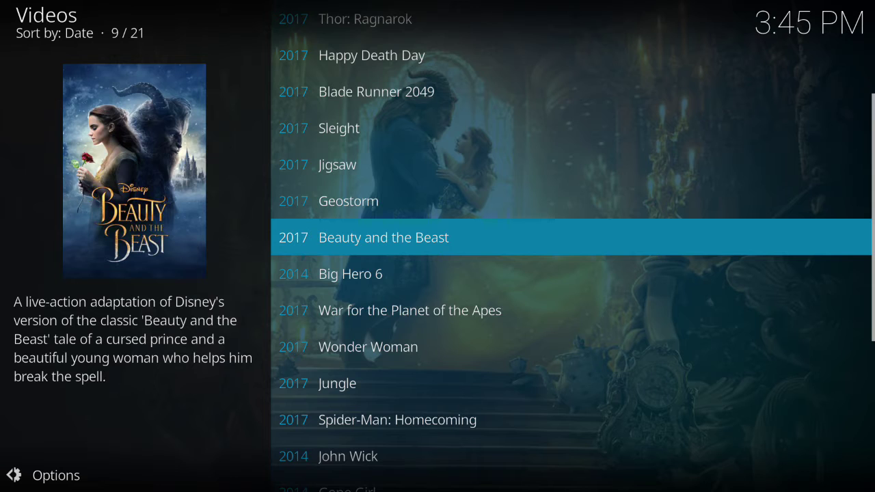
{"action": "key", "text": "Down"}
{"action": "key", "text": "Down"}
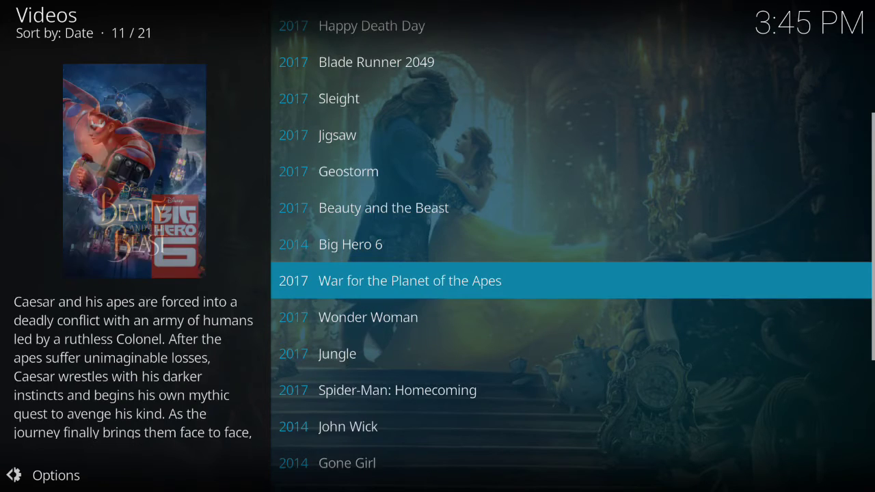
{"action": "key", "text": "Down"}
{"action": "key", "text": "Return"}
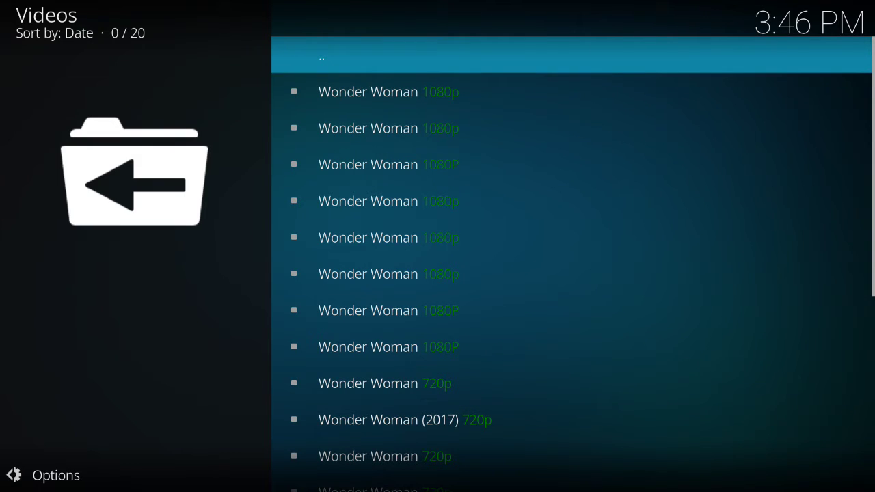
Examine the available Wonder Woman streams and their quality labels throughout the list.
{"action": "key", "text": "Down"}
{"action": "key", "text": "Down"}
{"action": "key", "text": "Down"}
{"action": "key", "text": "Down"}
{"action": "key", "text": "Down"}
{"action": "key", "text": "Down"}
{"action": "key", "text": "Down"}
{"action": "key", "text": "Down"}
{"action": "key", "text": "Down"}
{"action": "key", "text": "Down"}
{"action": "key", "text": "Down"}
{"action": "key", "text": "Down"}
{"action": "key", "text": "Down"}
{"action": "key", "text": "Down"}
{"action": "key", "text": "Down"}
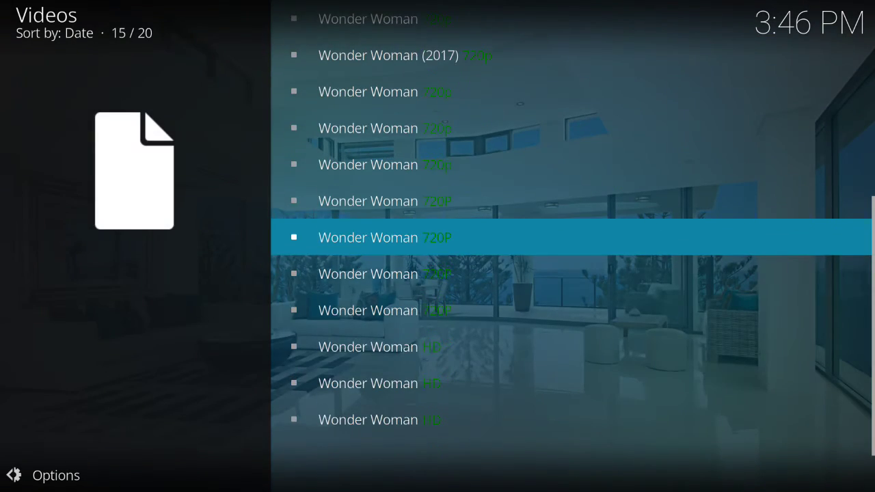
{"action": "key", "text": "Up"}
{"action": "key", "text": "Up"}
{"action": "key", "text": "Up"}
{"action": "key", "text": "Up"}
{"action": "key", "text": "Up"}
{"action": "key", "text": "Up"}
{"action": "key", "text": "Up"}
{"action": "key", "text": "Up"}
{"action": "key", "text": "Up"}
{"action": "key", "text": "Up"}
{"action": "key", "text": "Up"}
{"action": "key", "text": "Up"}
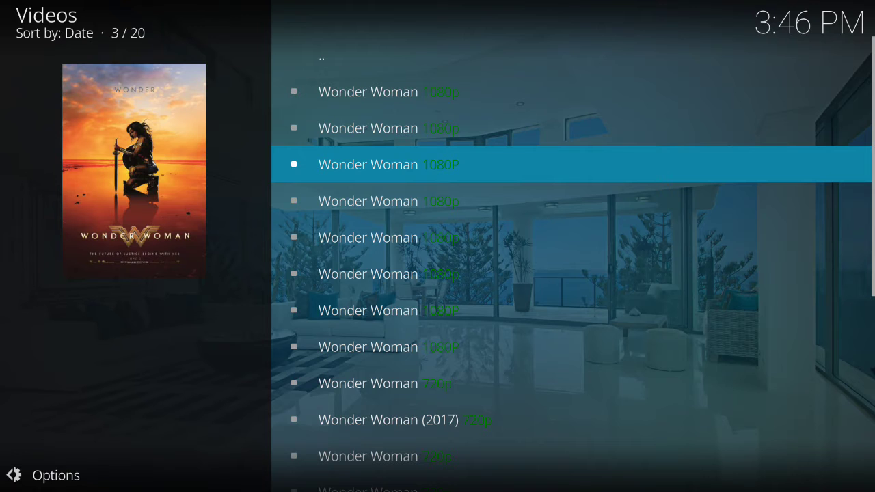
Try to play the fifth Wonder Woman stream, labelled 1080p.
{"action": "key", "text": "Down"}
{"action": "key", "text": "Down"}
{"action": "key", "text": "Return"}
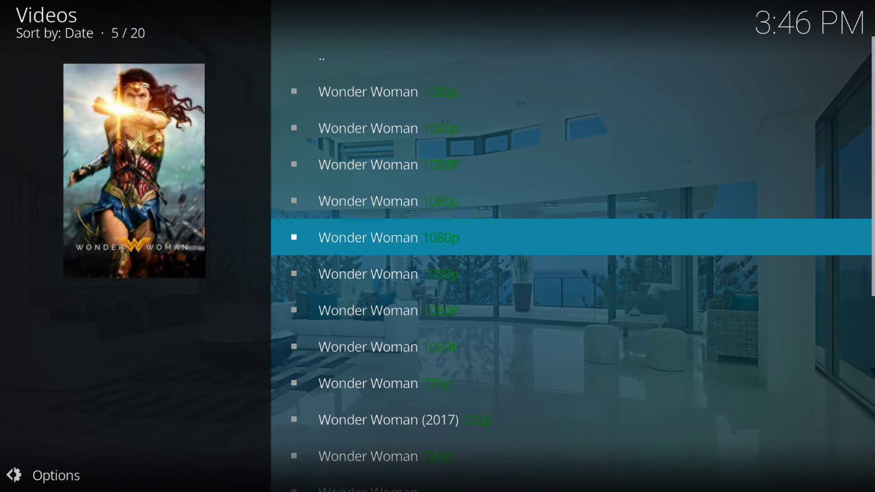
Play the third Wonder Woman stream, labelled 1080P.
{"action": "key", "text": "Up"}
{"action": "key", "text": "Up"}
{"action": "key", "text": "Return"}
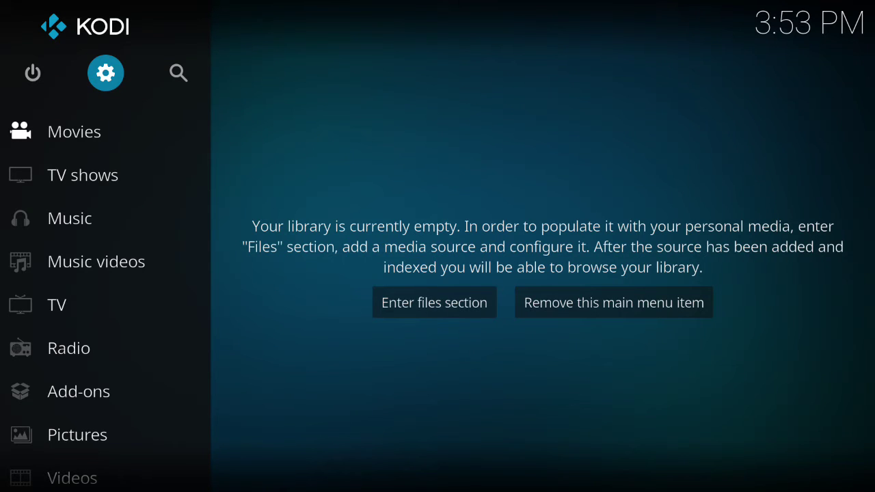
Open the file manager from the system settings and open the path entry for a new file source.
{"action": "key", "text": "Return"}
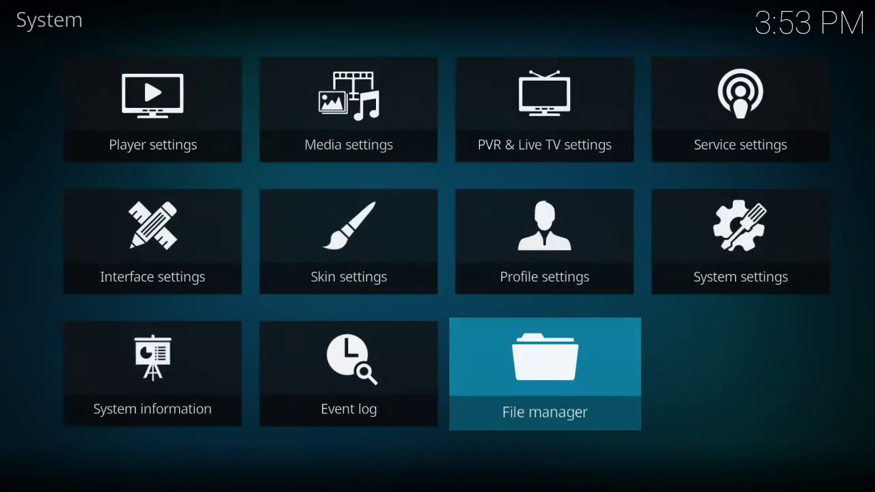
{"action": "key", "text": "Return"}
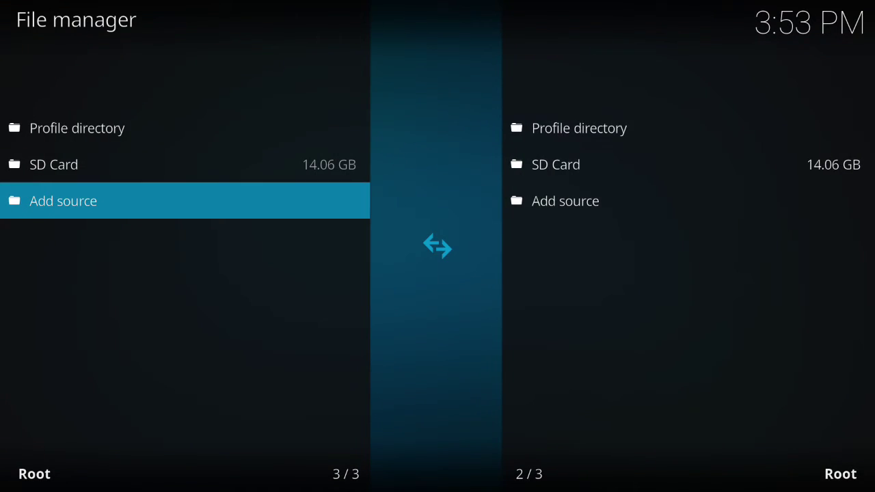
{"action": "key", "text": "Return"}
{"action": "key", "text": "Return"}
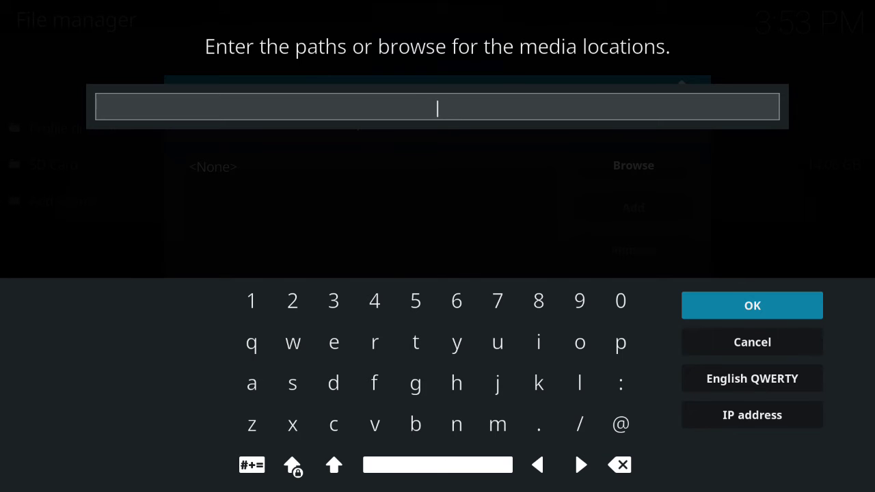
{"action": "type", "text": "htt"}
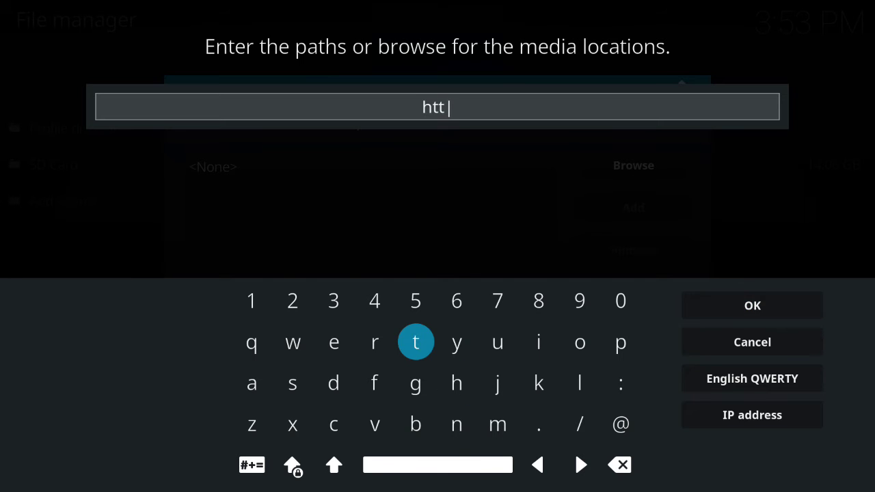
{"action": "type", "text": "p://"}
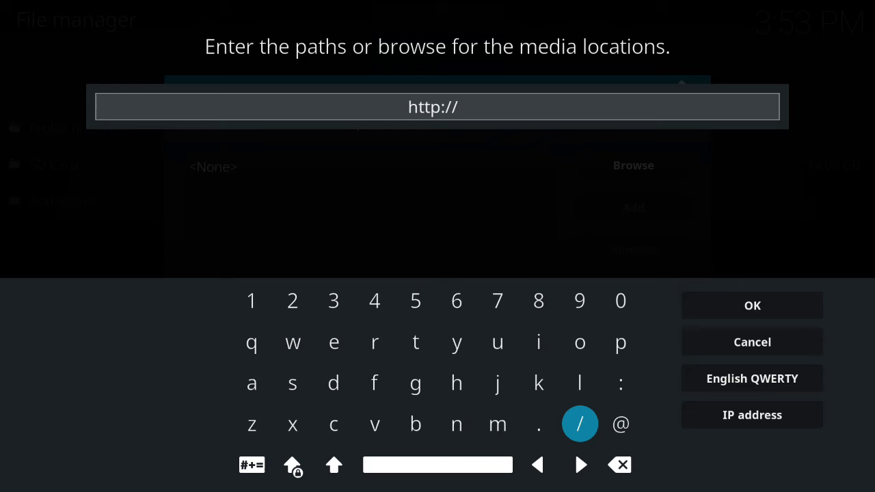
{"action": "type", "text": "a"}
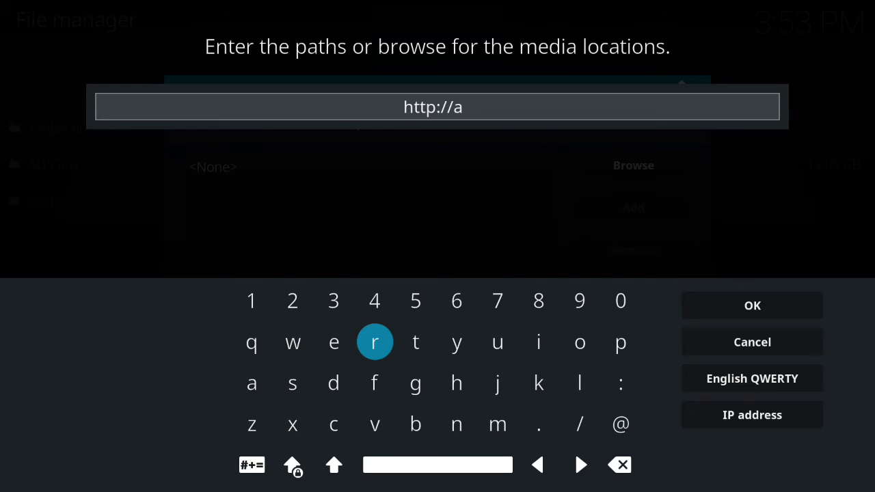
{"action": "type", "text": "rchi"}
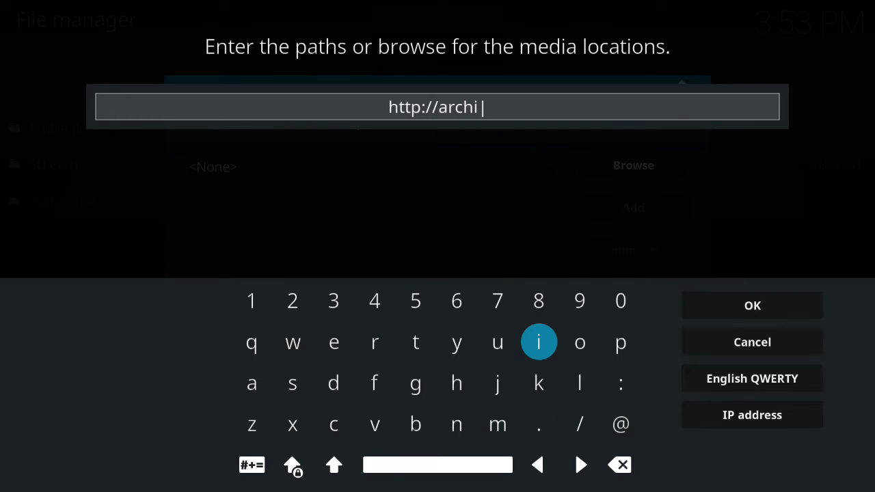
{"action": "type", "text": "ve"}
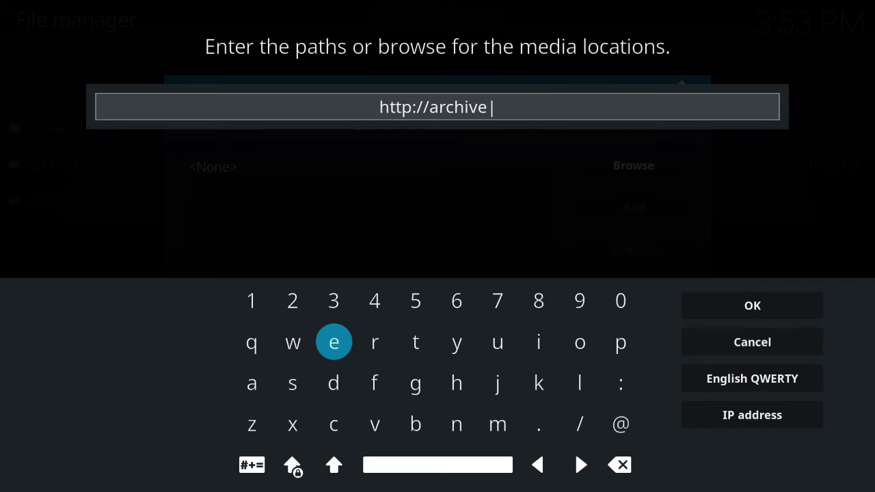
{"action": "type", "text": ".or"}
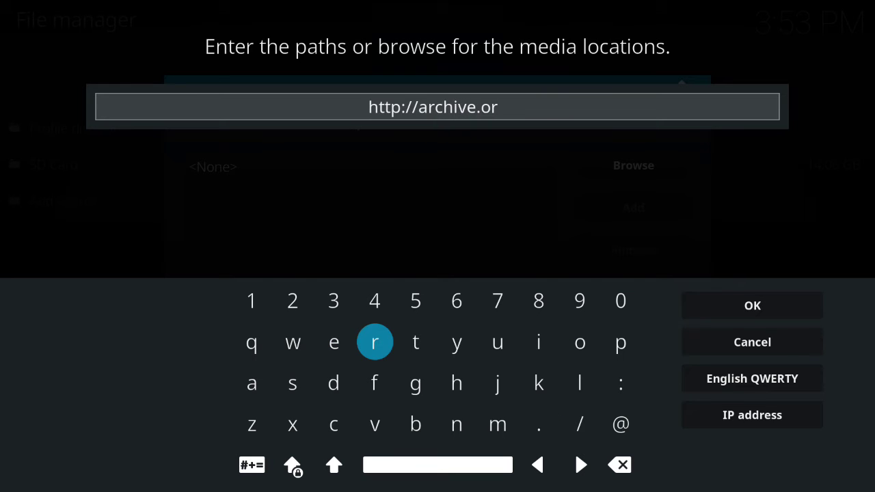
{"action": "type", "text": "g/"}
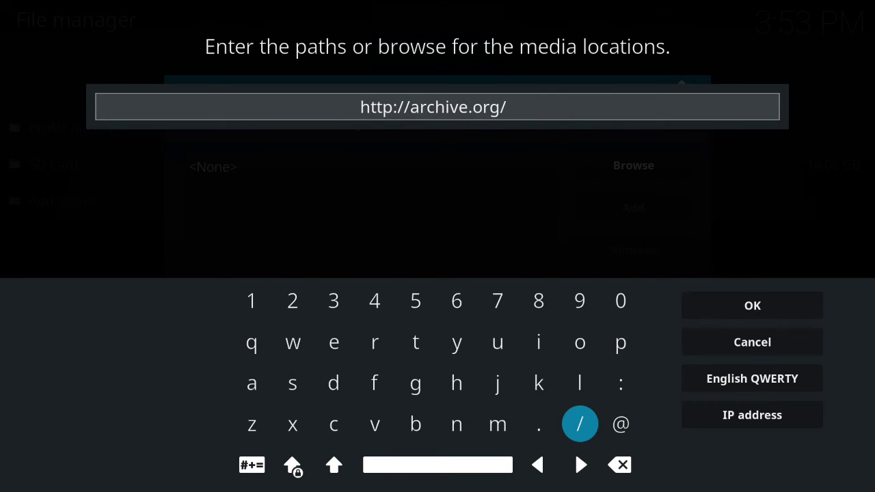
{"action": "type", "text": "dow"}
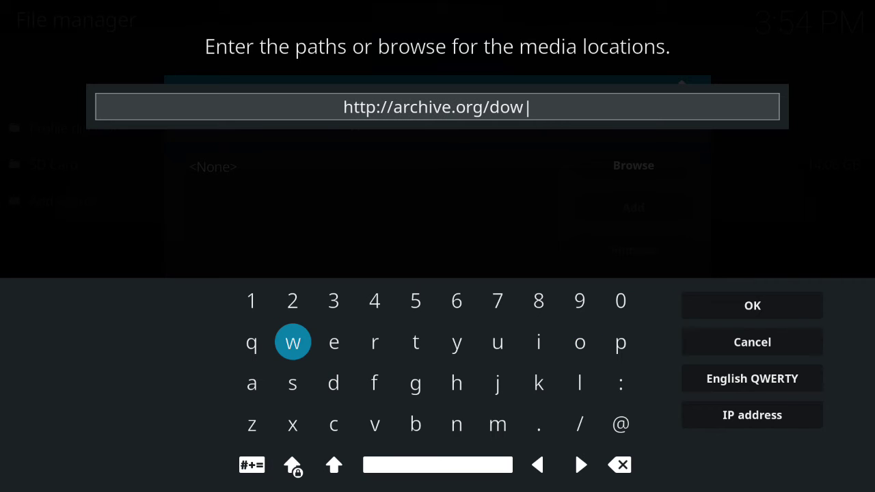
{"action": "type", "text": "nlo"}
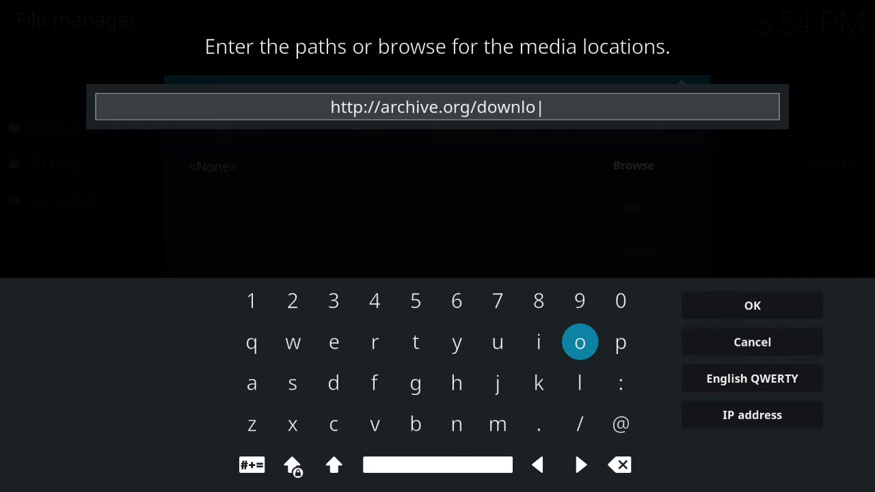
{"action": "type", "text": "ad/"}
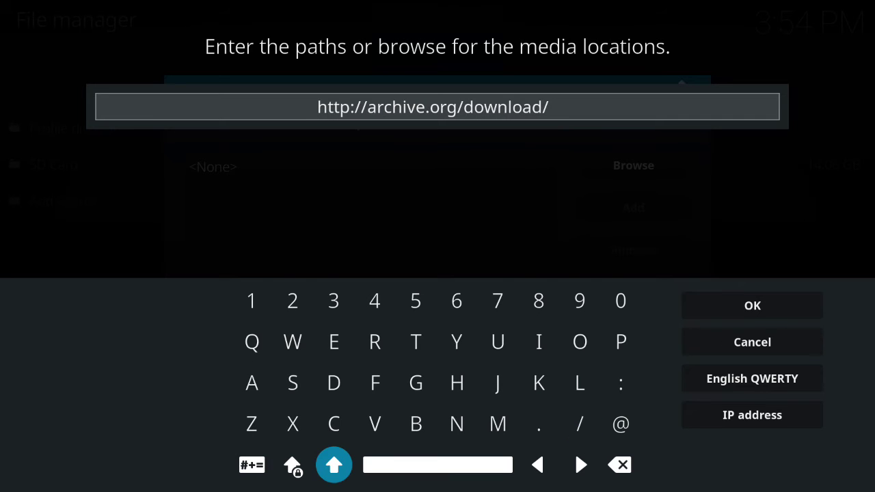
{"action": "type", "text": "Luc"}
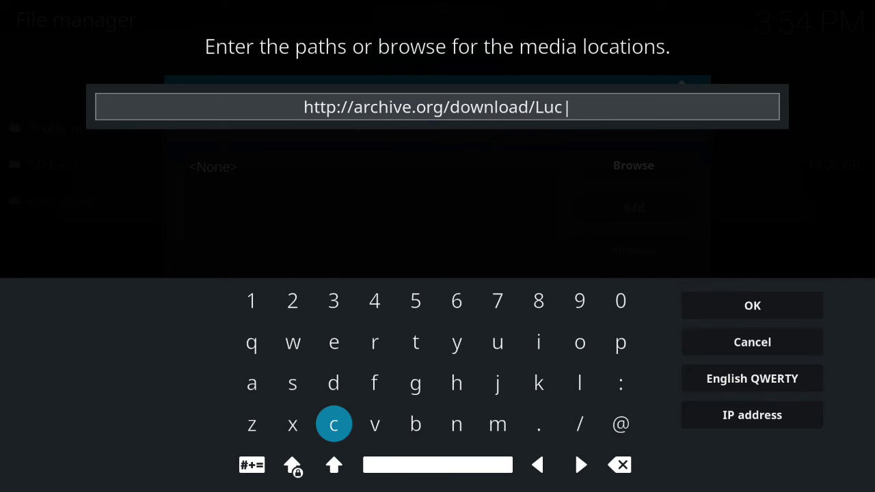
{"action": "type", "text": "ifers"}
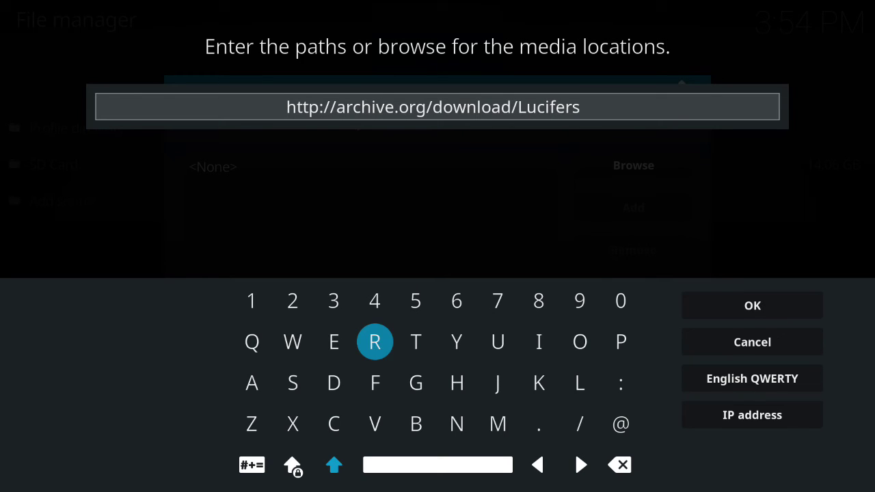
{"action": "type", "text": "Repo"}
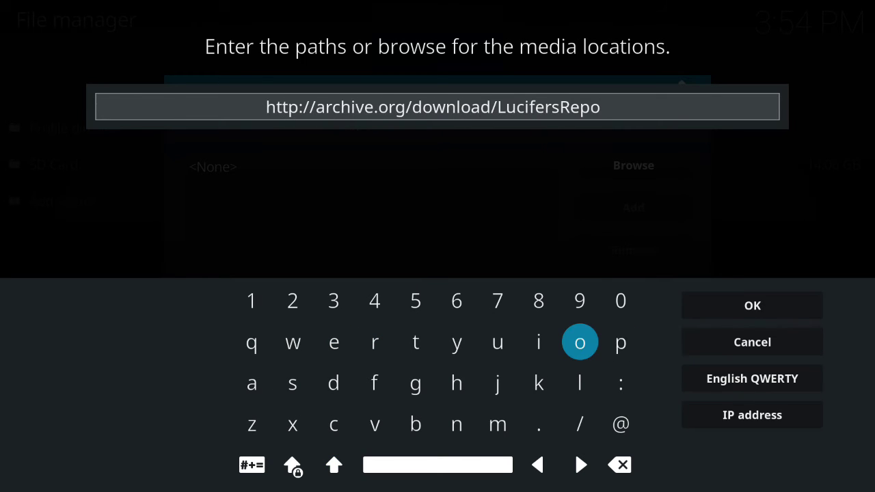
{"action": "key", "text": "Right"}
{"action": "key", "text": "Right"}
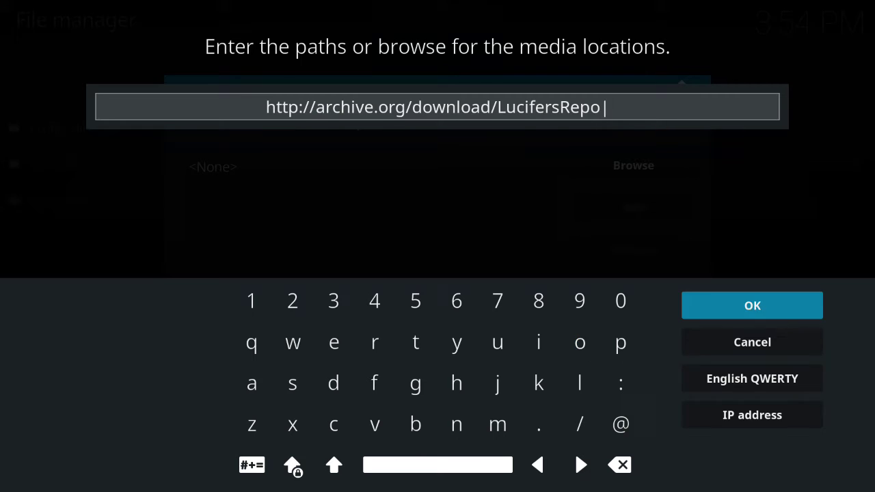
{"action": "key", "text": "Return"}
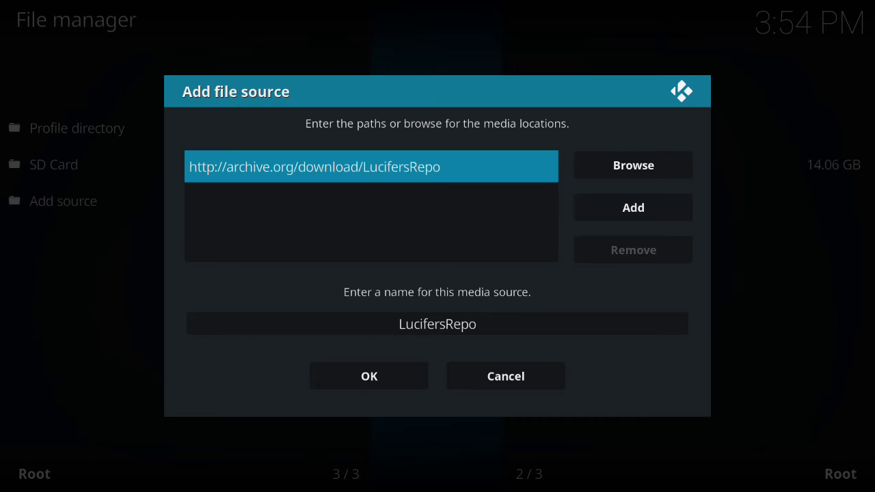
{"action": "left_click", "coordinate": [369, 377]}
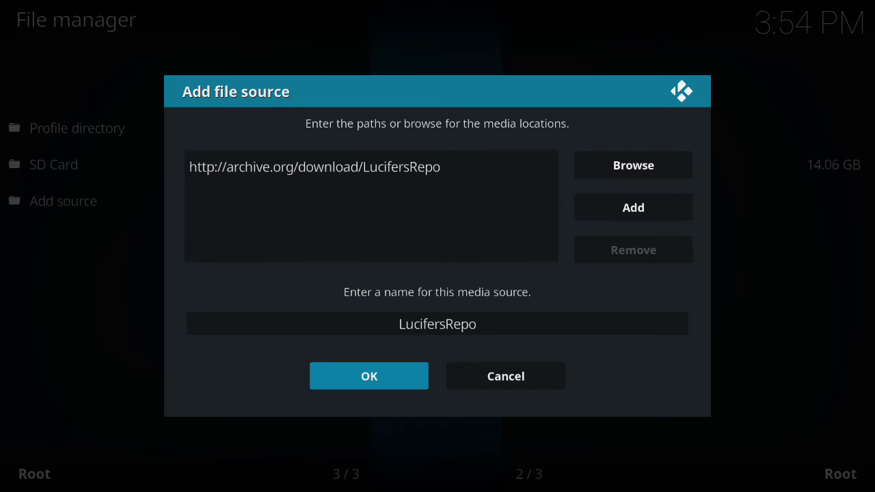
{"action": "key", "text": "Return"}
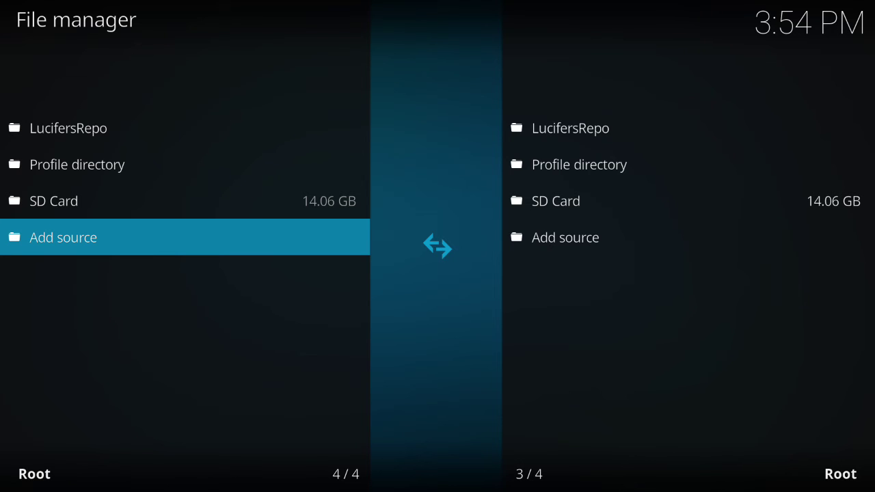
Leave the file manager, open the add-on browser and start Install from zip file.
{"action": "key", "text": "Escape"}
{"action": "key", "text": "Escape"}
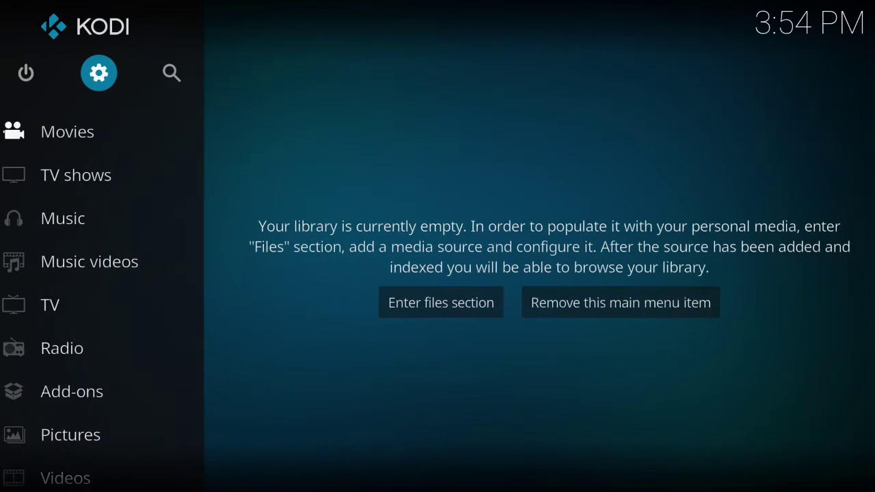
{"action": "key", "text": "Return"}
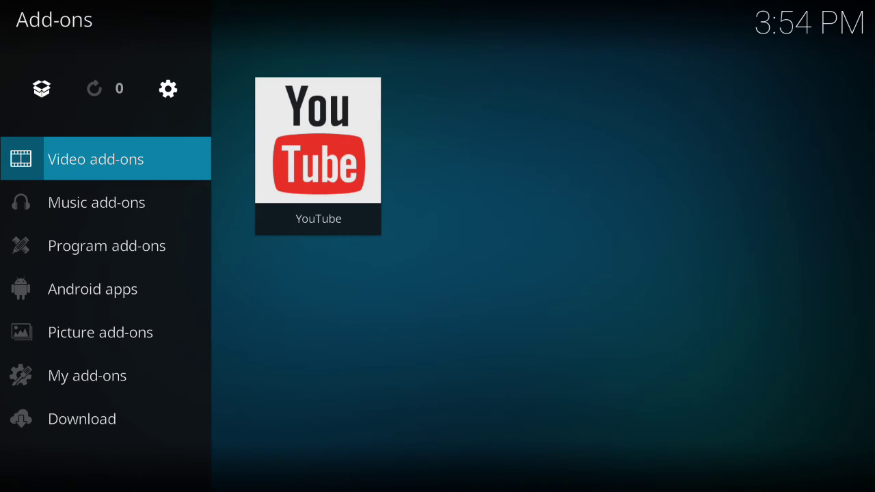
{"action": "key", "text": "Up"}
{"action": "key", "text": "Return"}
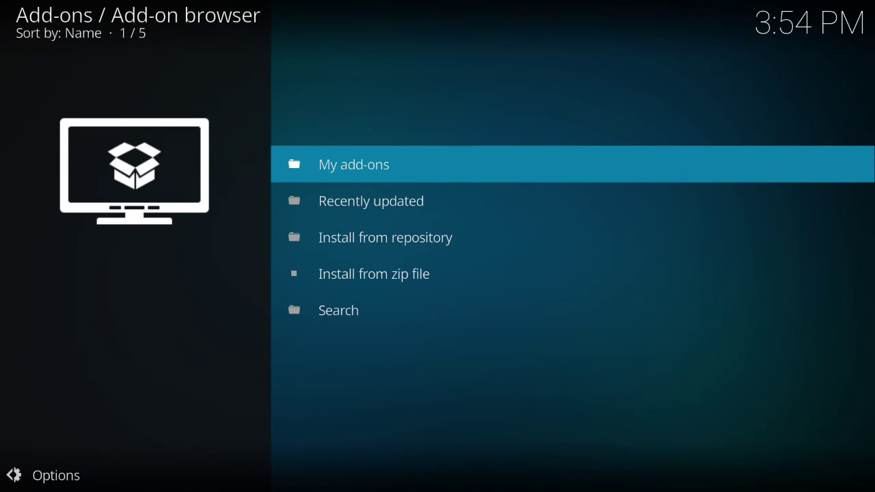
{"action": "key", "text": "Down"}
{"action": "key", "text": "Down"}
{"action": "key", "text": "Down"}
{"action": "key", "text": "Return"}
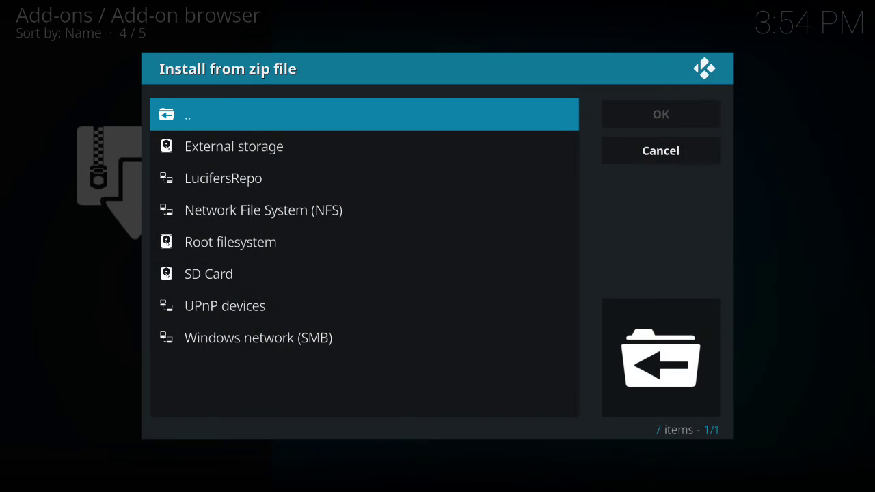
Open the LucifersRepo source to look at its zip files and close the file chooser.
{"action": "key", "text": "Down"}
{"action": "key", "text": "Down"}
{"action": "key", "text": "Return"}
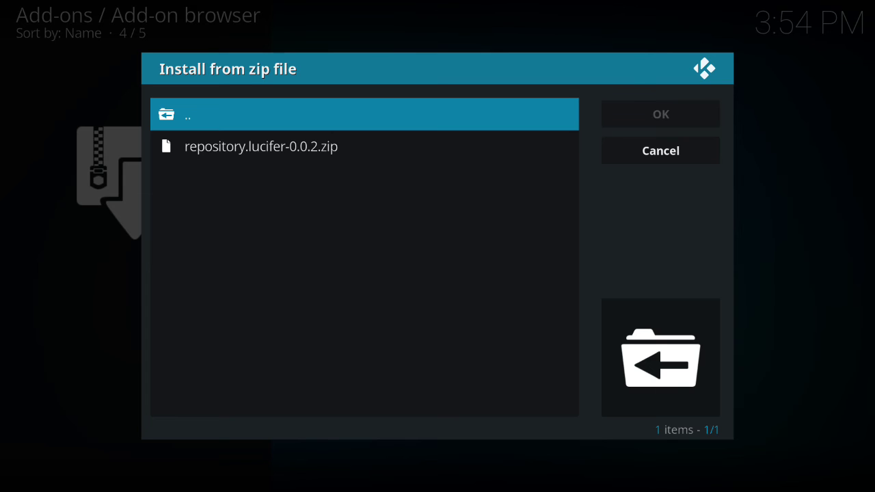
{"action": "key", "text": "Escape"}
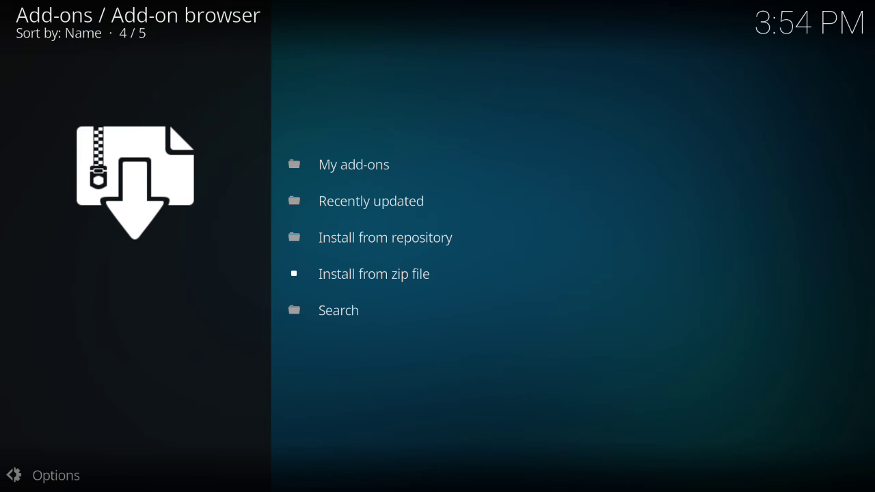
Open Lucifer's Repository from the Install from repository list in the add-on browser.
{"action": "key", "text": "Right"}
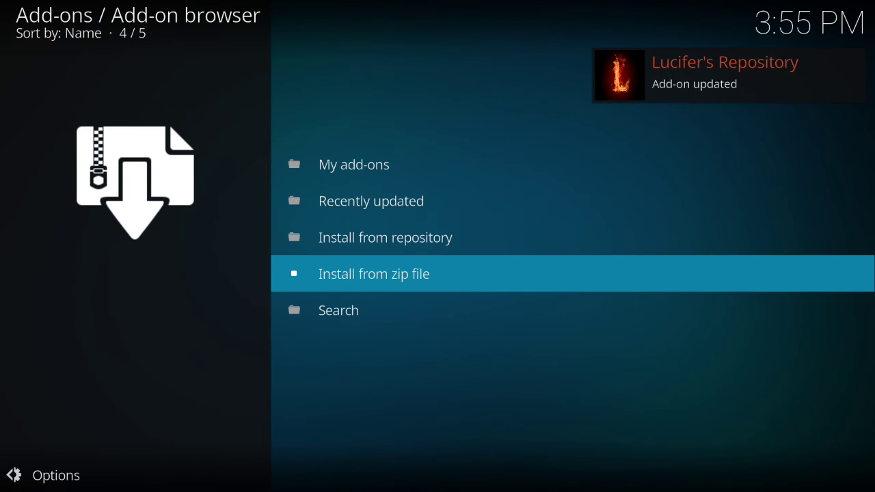
{"action": "key", "text": "Up"}
{"action": "key", "text": "Return"}
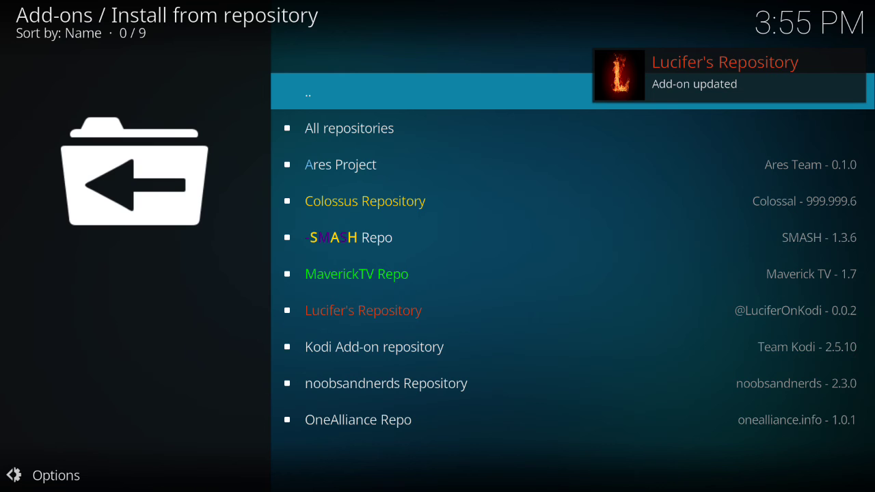
{"action": "key", "text": "Down"}
{"action": "key", "text": "Down"}
{"action": "key", "text": "Down"}
{"action": "key", "text": "Down"}
{"action": "key", "text": "Down"}
{"action": "key", "text": "Down"}
{"action": "key", "text": "Return"}
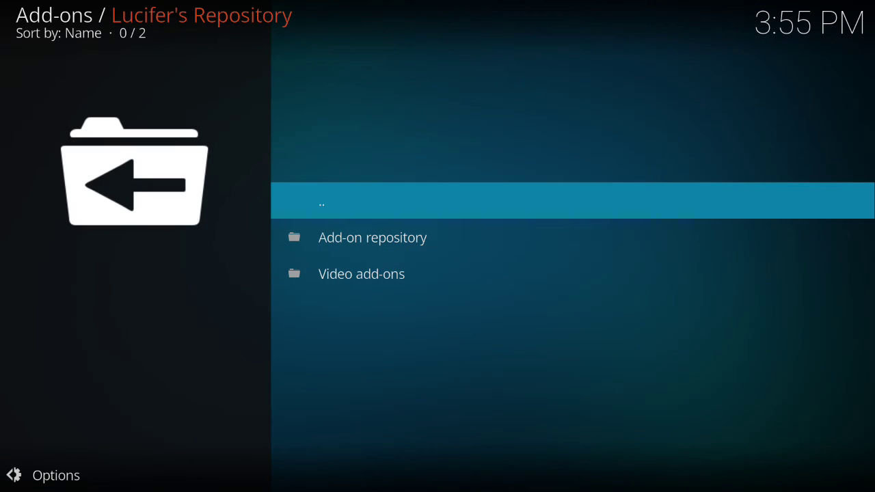
Install the Strictly HD add-on from the repository's video add-ons.
{"action": "key", "text": "Up"}
{"action": "key", "text": "Return"}
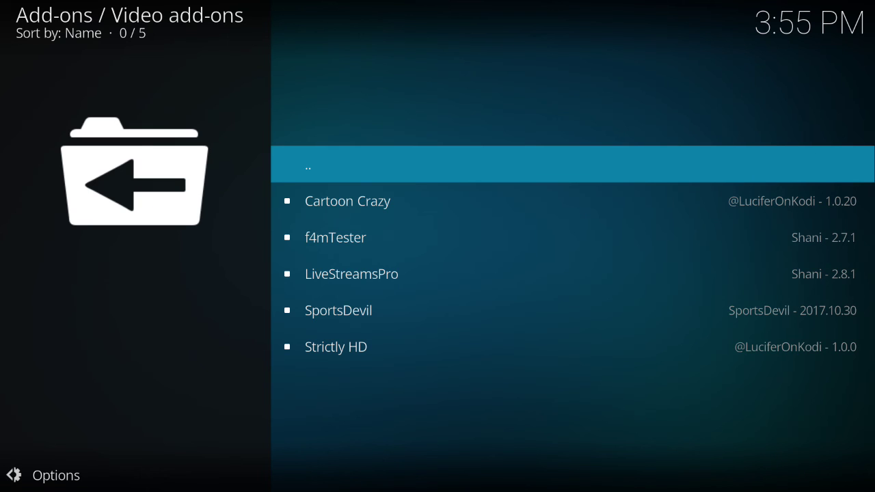
{"action": "key", "text": "Up"}
{"action": "key", "text": "Return"}
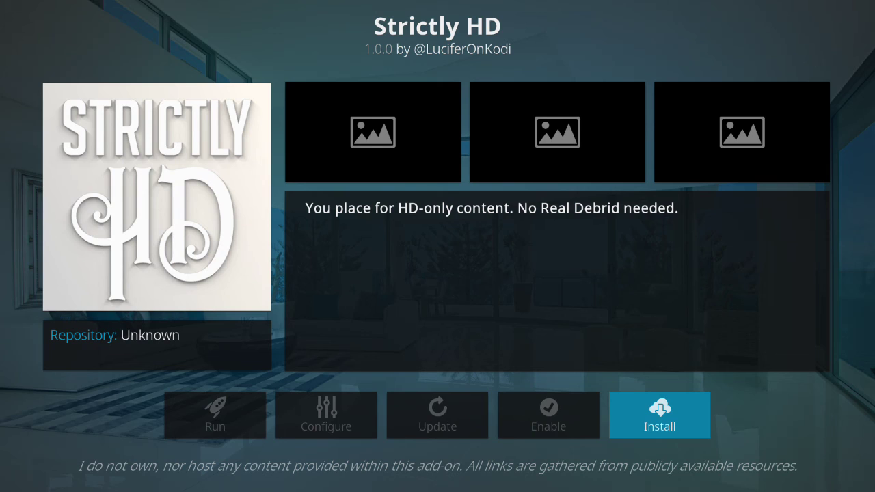
{"action": "key", "text": "Return"}
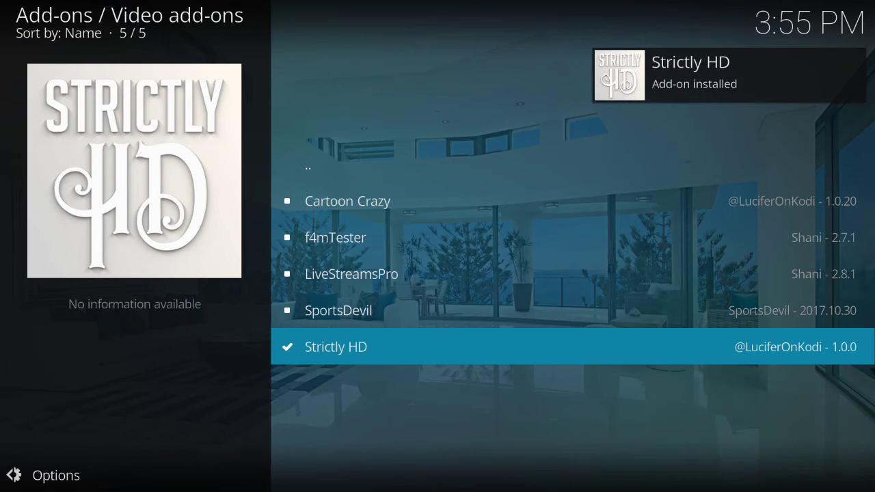